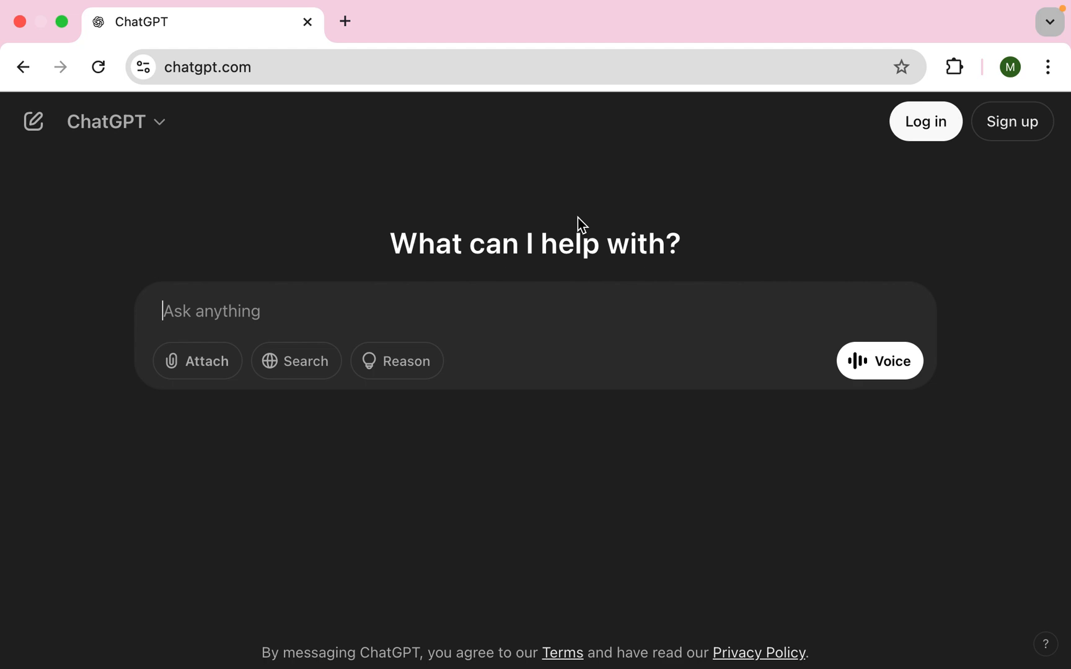
Step: Begin the chat prompt with the text "I am a graphic designer, "
{"action": "key", "text": "Caps_Lock"}
{"action": "key", "text": "Caps_Lock"}
{"action": "type", "text": "I am a grap"}
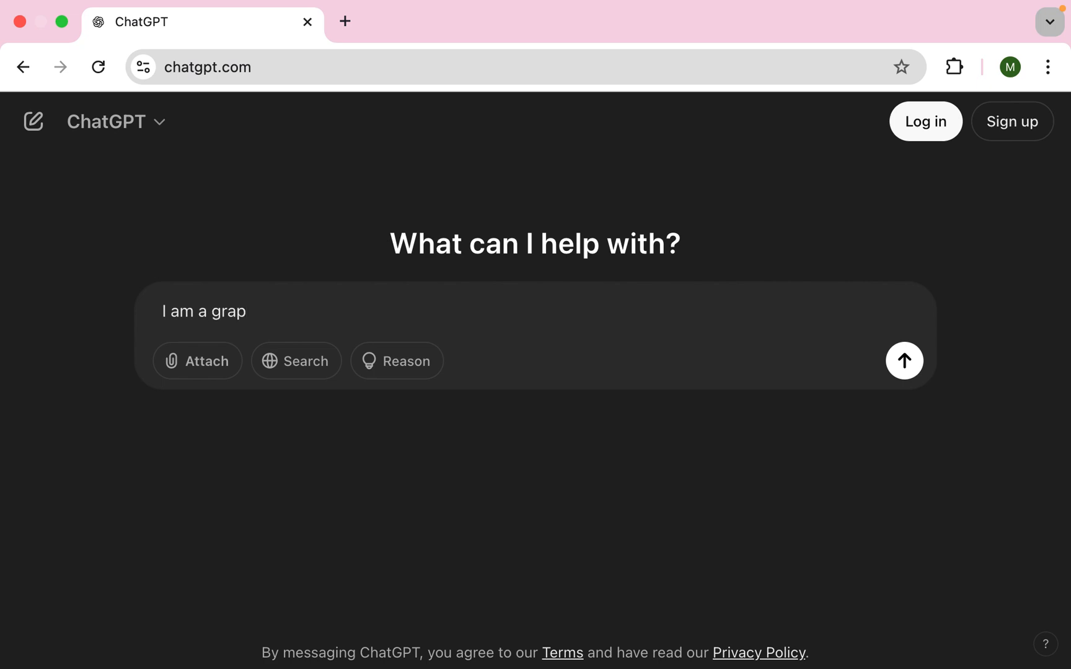
{"action": "type", "text": "huc"}
{"action": "key", "text": "BackSpace"}
{"action": "key", "text": "BackSpace"}
{"action": "type", "text": "ic desigh"}
{"action": "key", "text": "BackSpace"}
{"action": "type", "text": "ner, "}
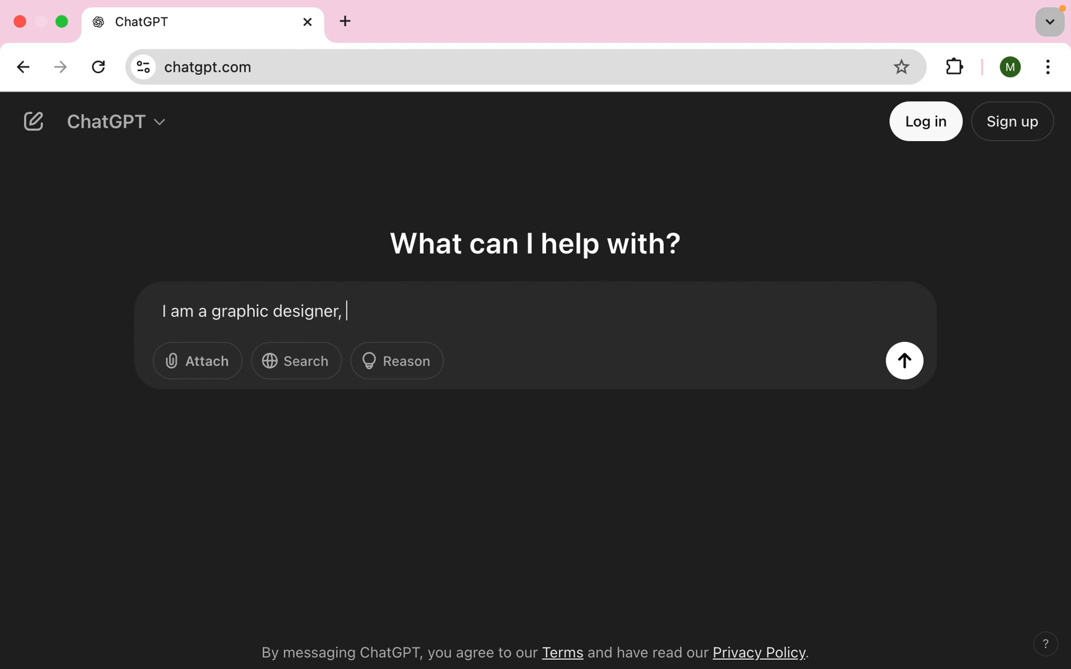
Step: Continue the prompt with "help me generate content ideas to post across my social media platforms for 15days. make it"
{"action": "type", "text": "help me"}
{"action": "type", "text": " generate"}
{"action": "type", "text": " cint"}
{"action": "key", "text": "BackSpace"}
{"action": "key", "text": "BackSpace"}
{"action": "type", "text": "ontent"}
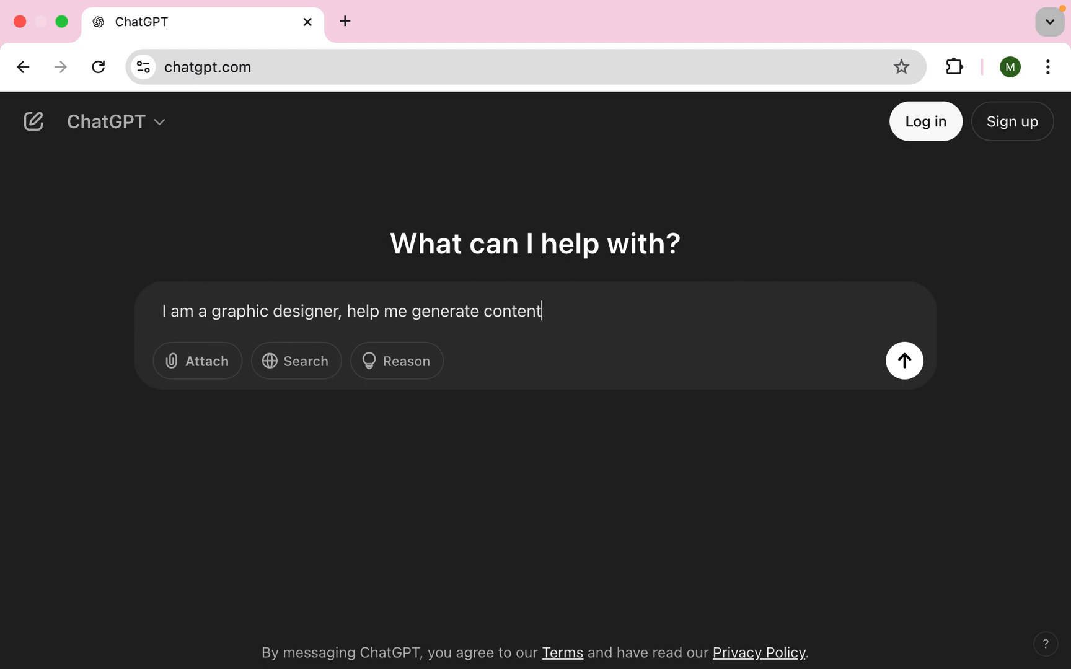
{"action": "type", "text": " ideas to post across my social media "}
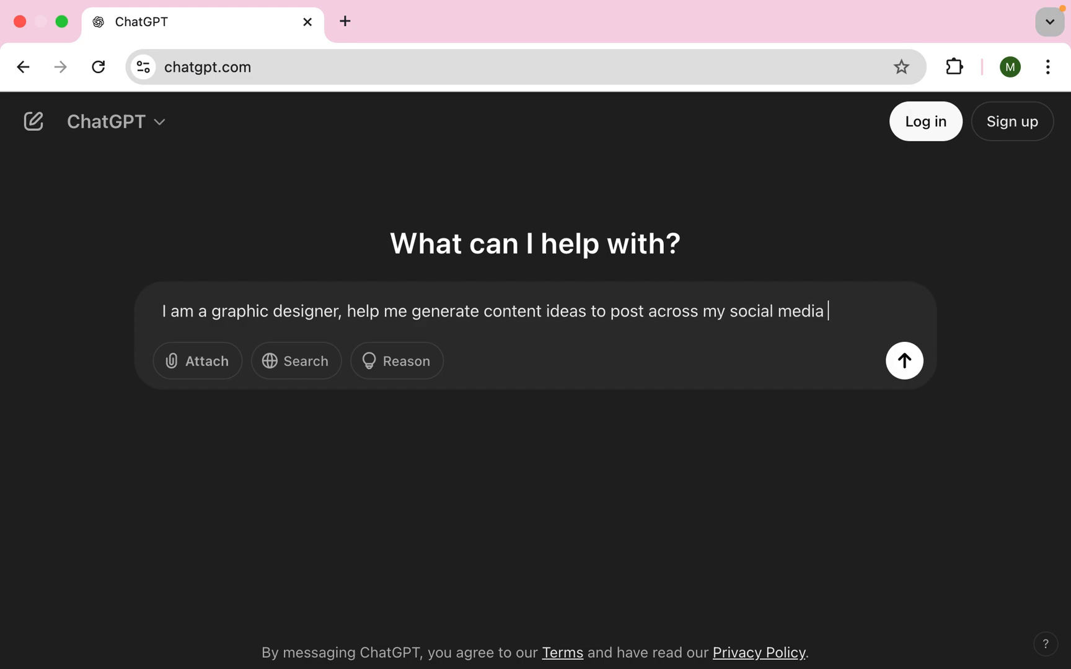
{"action": "type", "text": "platforms for 15days. make it so"}
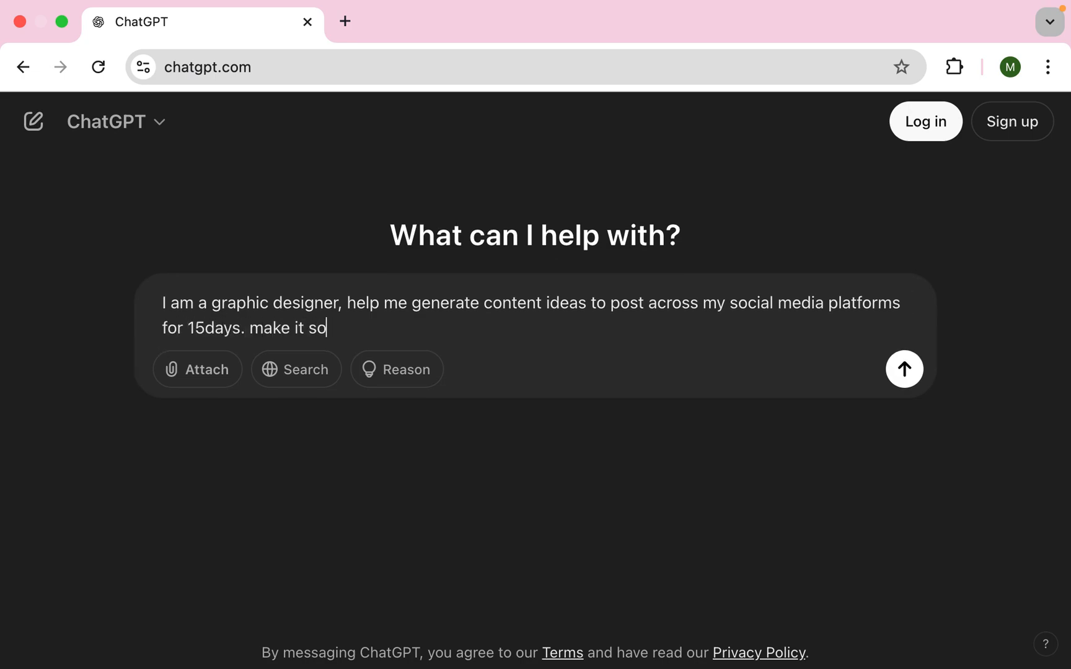
Step: Extend the prompt with "professional, fun and interesting. I am interested in captivating designs, colors"
{"action": "key", "text": "BackSpace"}
{"action": "key", "text": "BackSpace"}
{"action": "type", "text": "professional, fun"}
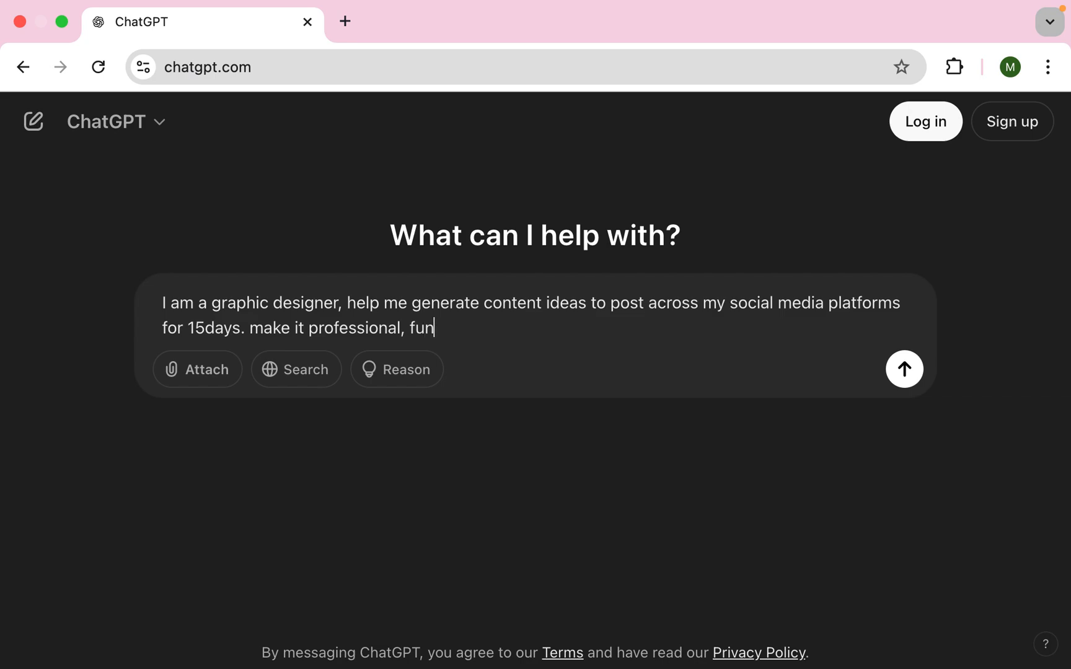
{"action": "type", "text": " and interesting. I am interested in "}
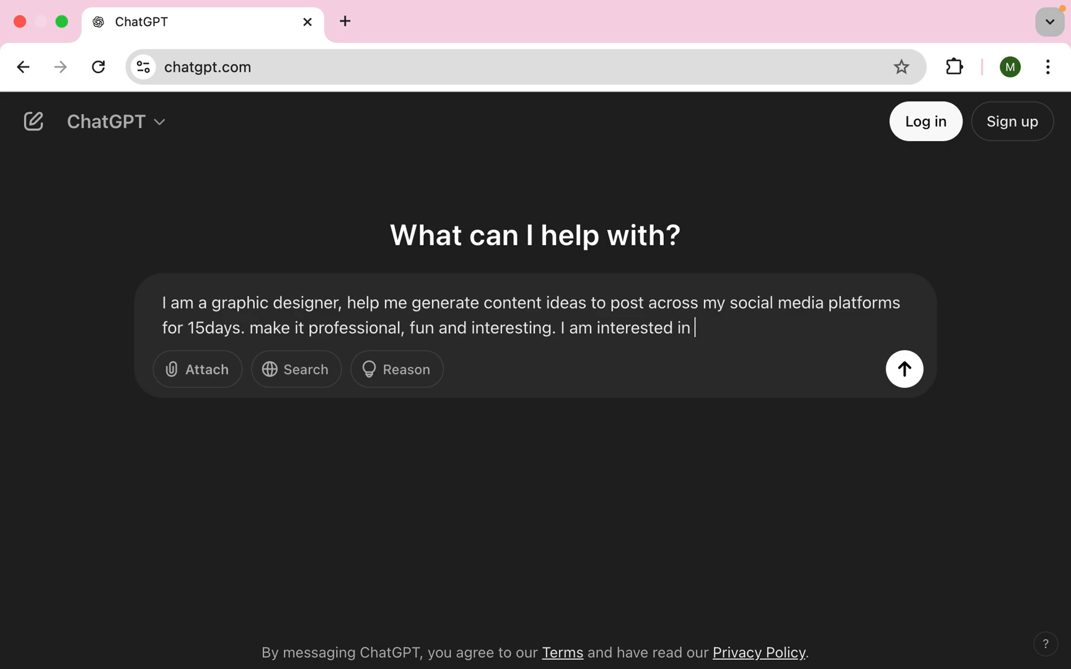
{"action": "type", "text": "captivating designs, colors"}
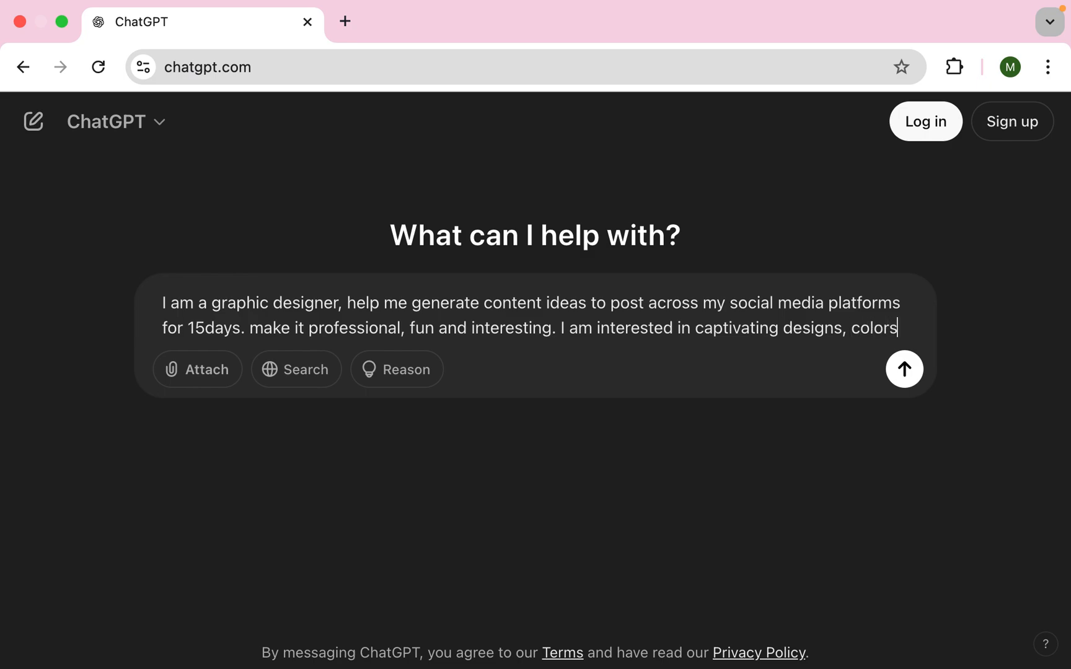
Step: Finish the prompt with "excites me and i am passionate about typography and designs in general." and send it
{"action": "type", "text": " excites me and i am passionate about typoh"}
{"action": "key", "text": "BackSpace"}
{"action": "type", "text": "graphy"}
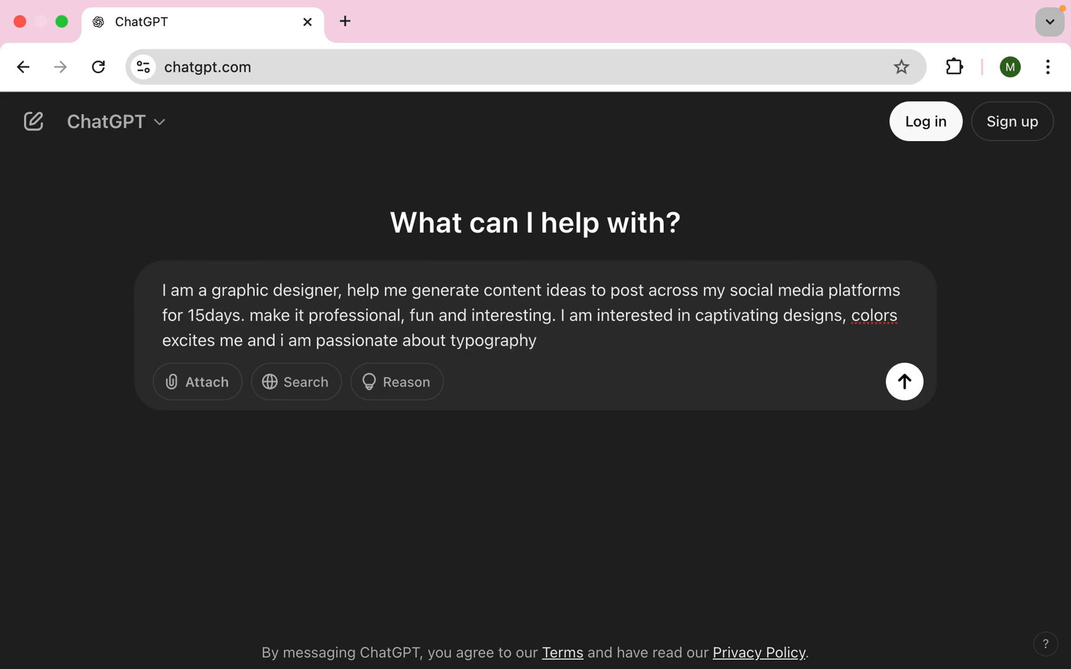
{"action": "type", "text": " and designs in general"}
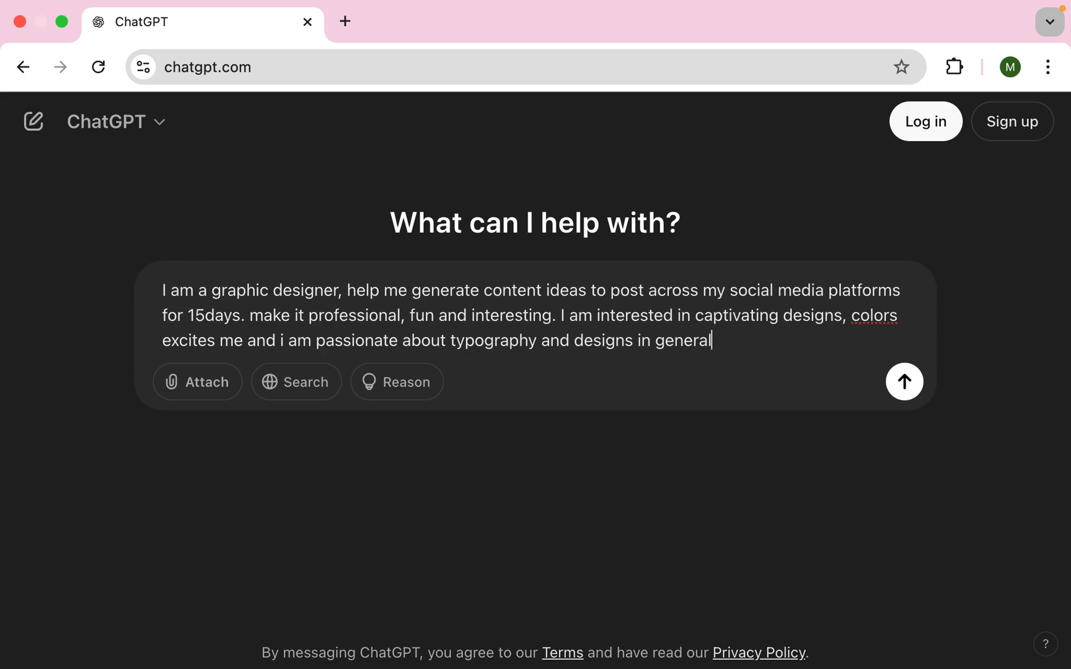
{"action": "type", "text": "."}
{"action": "key", "text": "Return"}
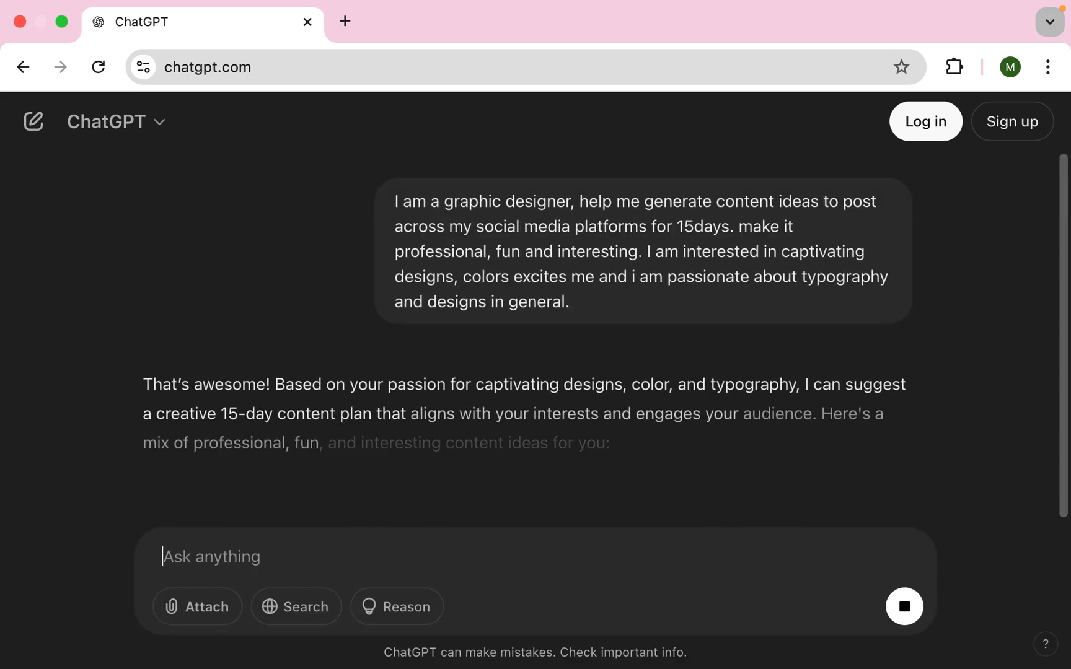
Step: Read the post ideas, visuals and captions for Day 1 through Day 4 of the generated content plan
{"action": "scroll", "coordinate": [605, 311], "scroll_direction": "down", "scroll_amount": 3}
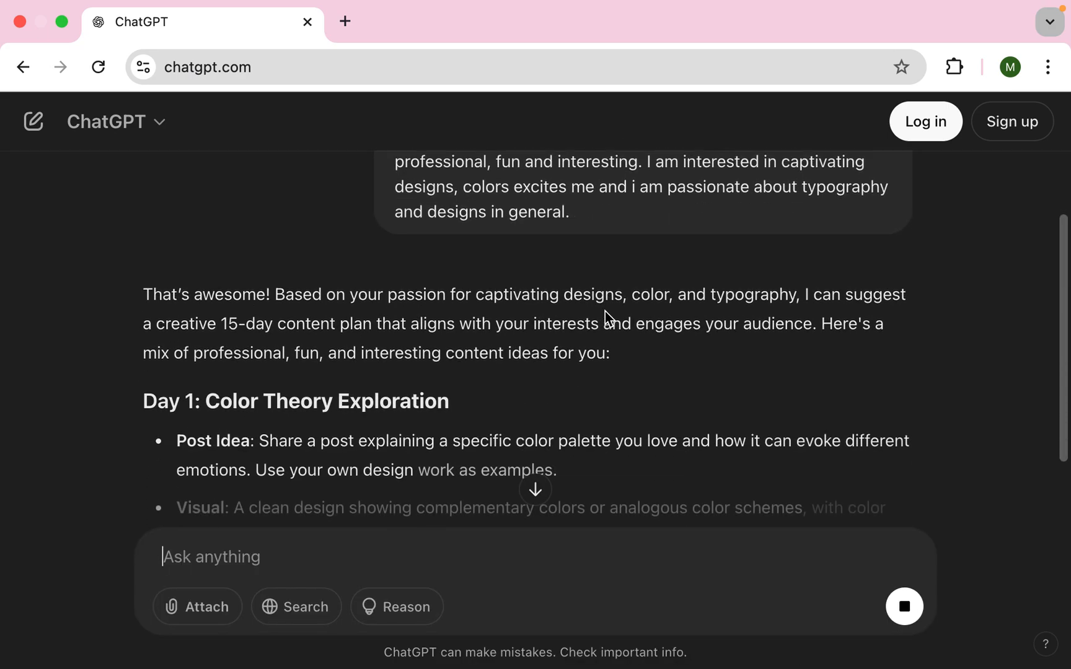
{"action": "scroll", "coordinate": [605, 312], "scroll_direction": "down", "scroll_amount": 1}
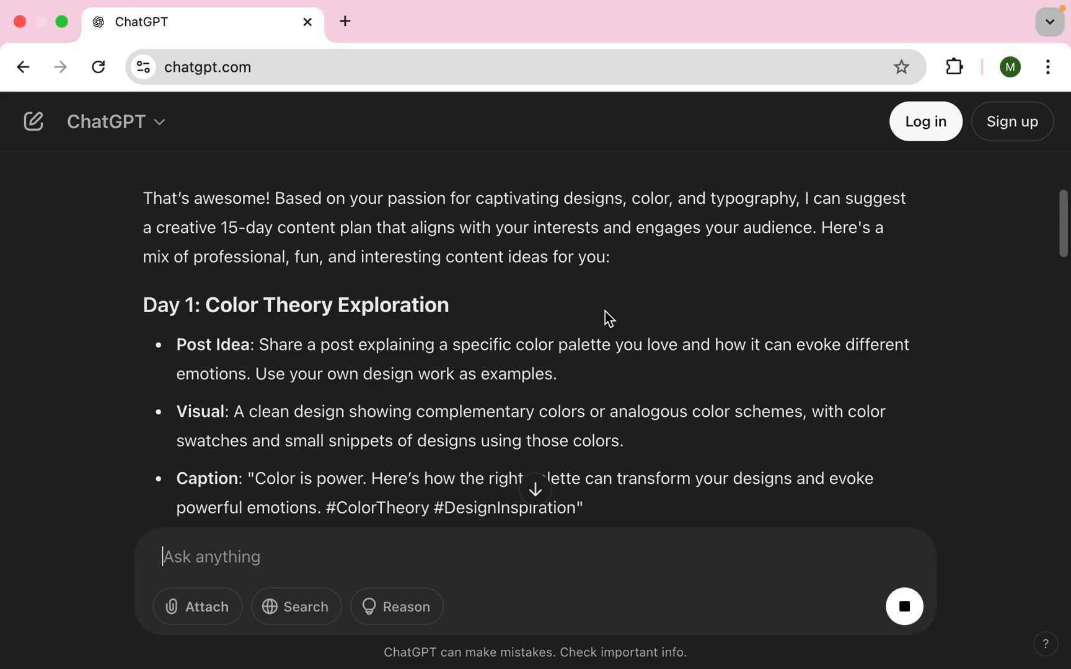
{"action": "scroll", "coordinate": [604, 311], "scroll_direction": "down", "scroll_amount": 3}
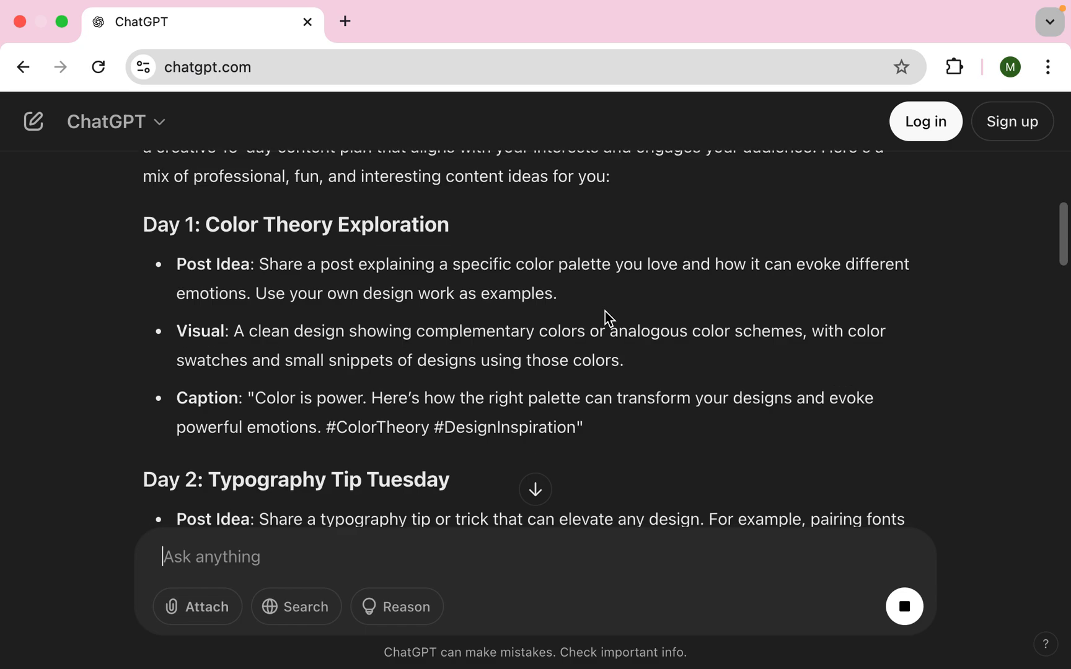
{"action": "scroll", "coordinate": [605, 313], "scroll_direction": "up", "scroll_amount": 2}
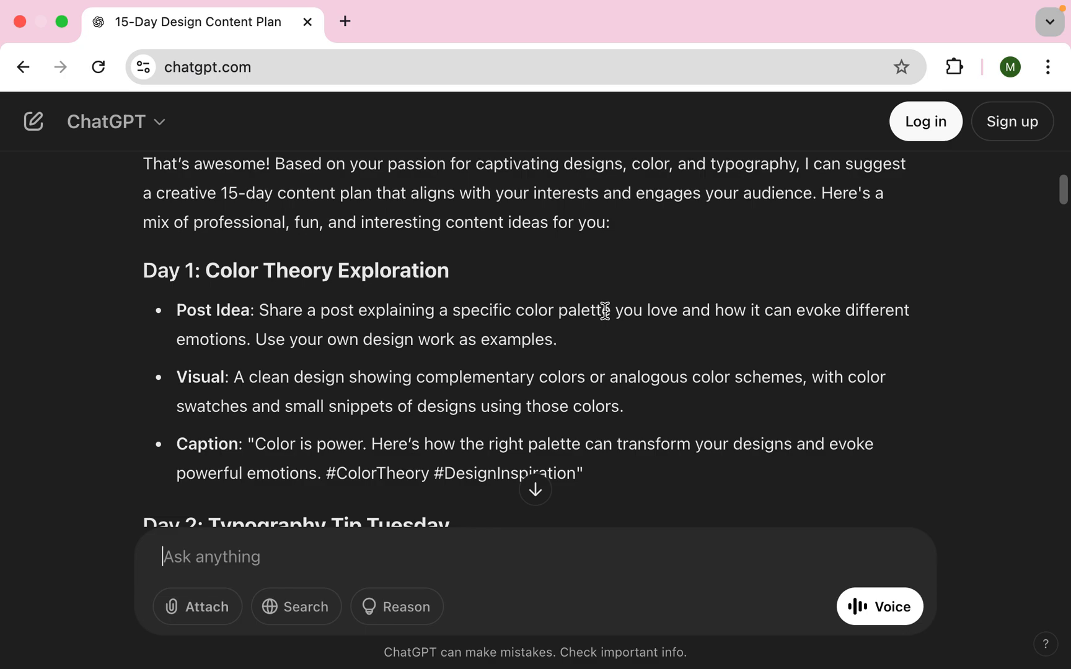
{"action": "scroll", "coordinate": [562, 347], "scroll_direction": "down", "scroll_amount": 2}
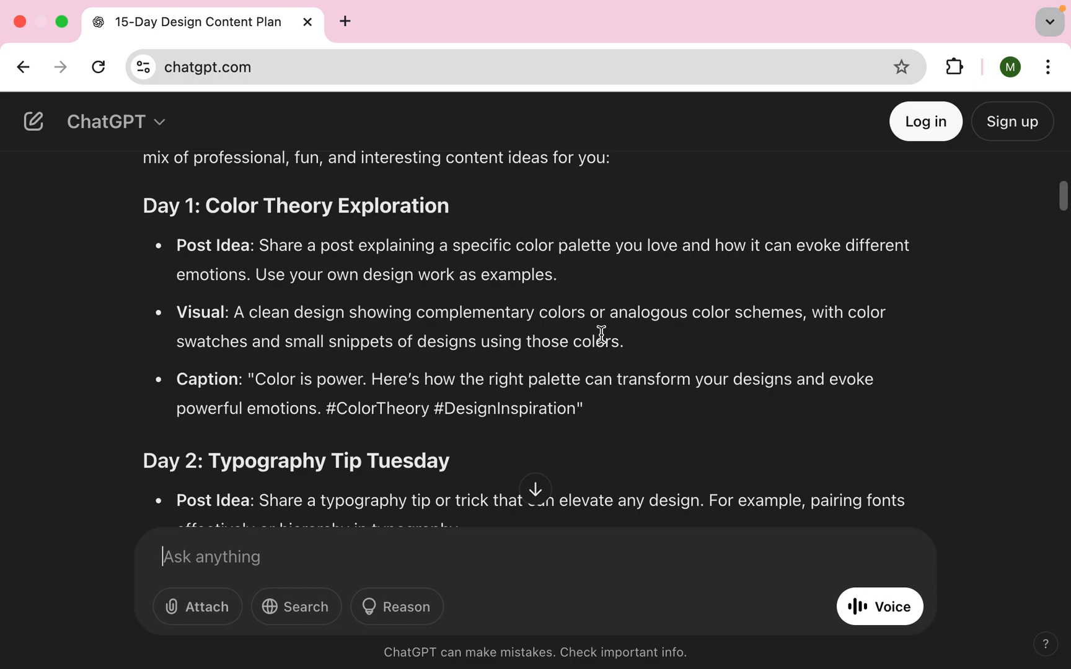
{"action": "scroll", "coordinate": [602, 335], "scroll_direction": "down", "scroll_amount": 2}
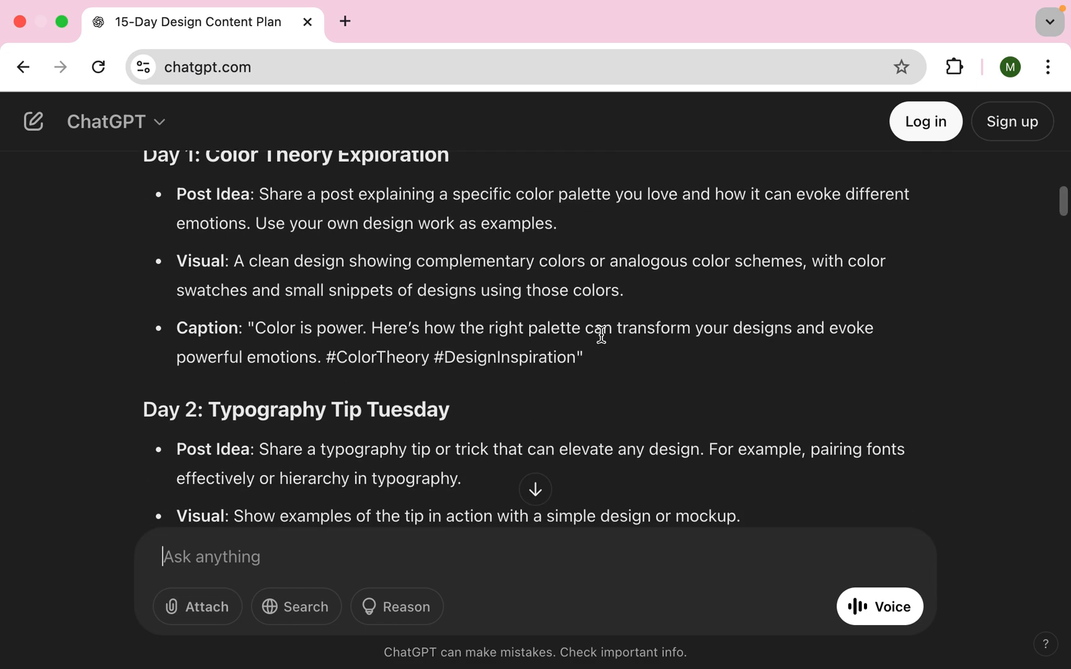
{"action": "scroll", "coordinate": [601, 335], "scroll_direction": "down", "scroll_amount": 4}
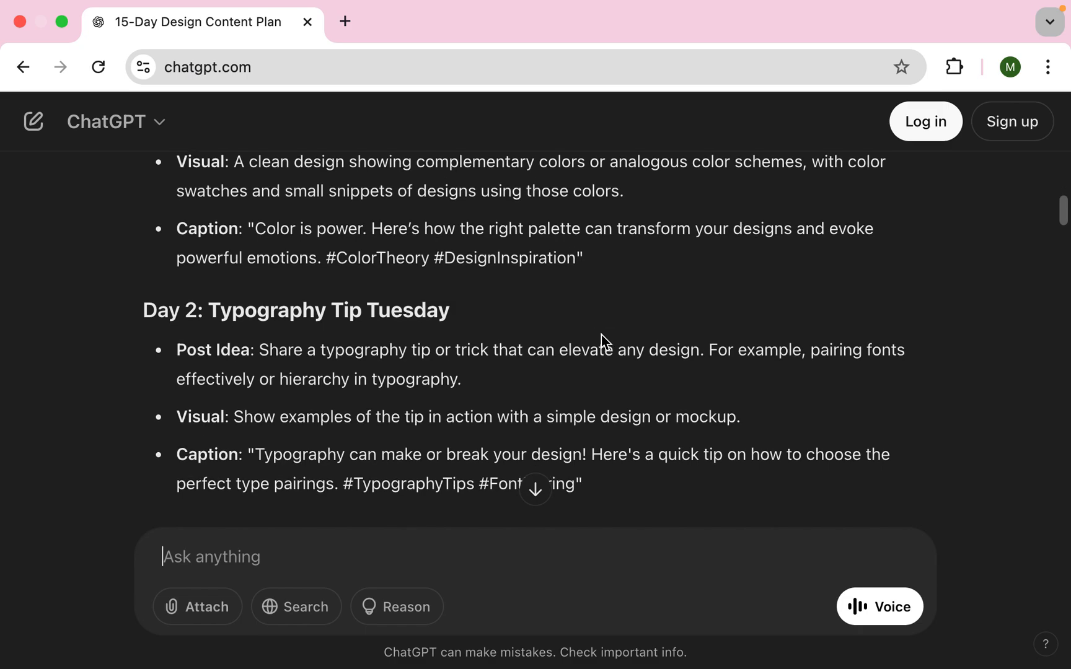
{"action": "scroll", "coordinate": [601, 335], "scroll_direction": "down", "scroll_amount": 10}
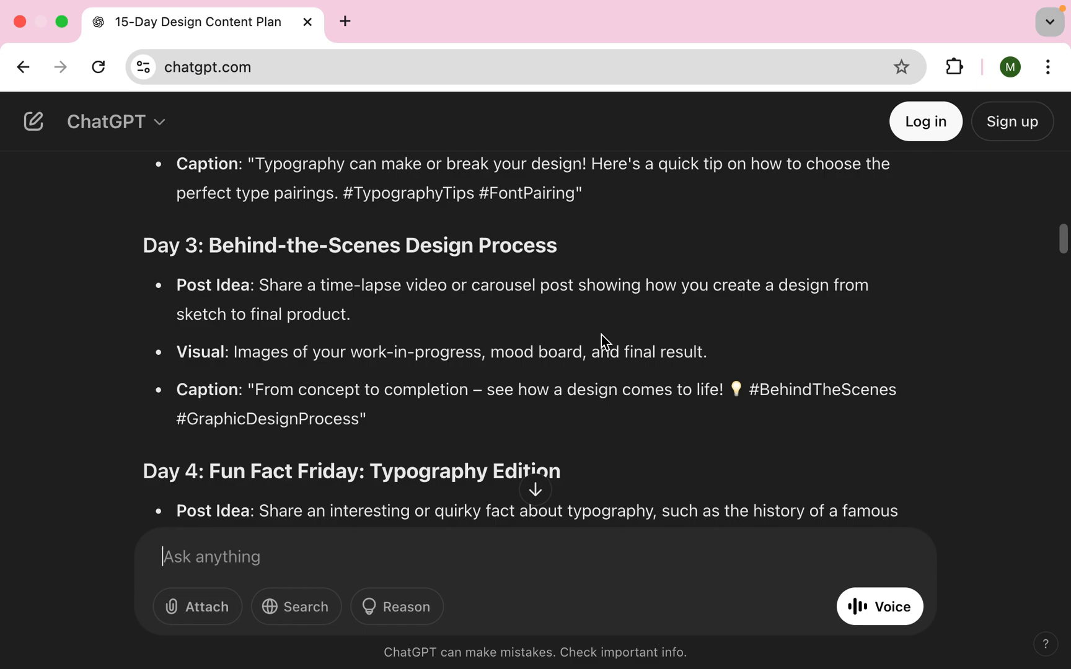
{"action": "scroll", "coordinate": [601, 335], "scroll_direction": "down", "scroll_amount": 3}
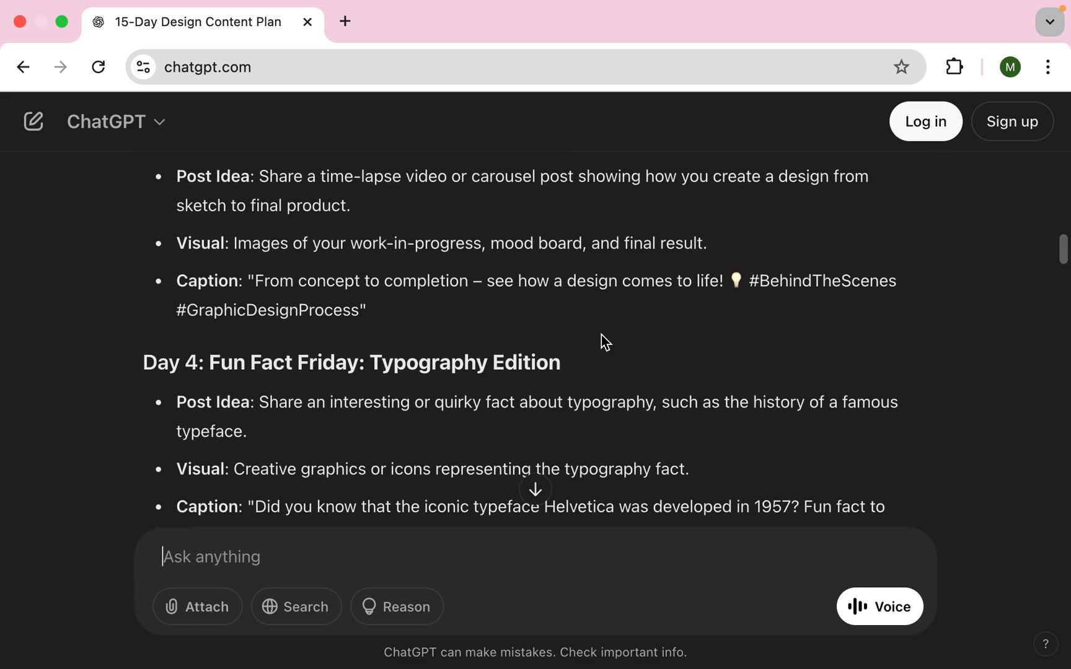
{"action": "scroll", "coordinate": [602, 334], "scroll_direction": "down", "scroll_amount": 2}
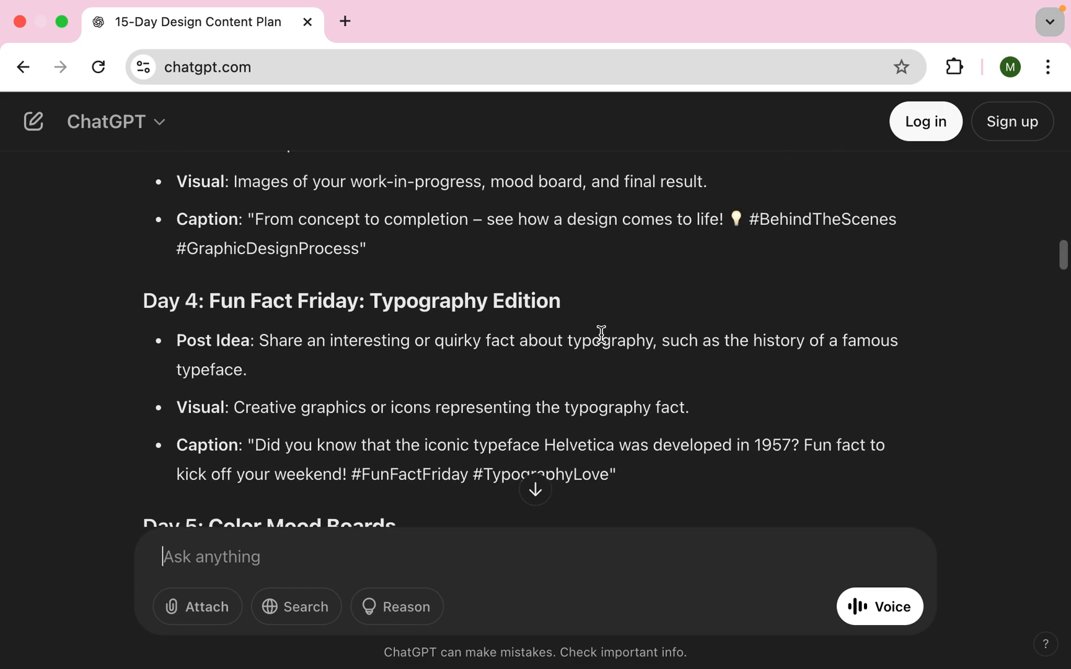
{"action": "scroll", "coordinate": [601, 334], "scroll_direction": "down", "scroll_amount": 2}
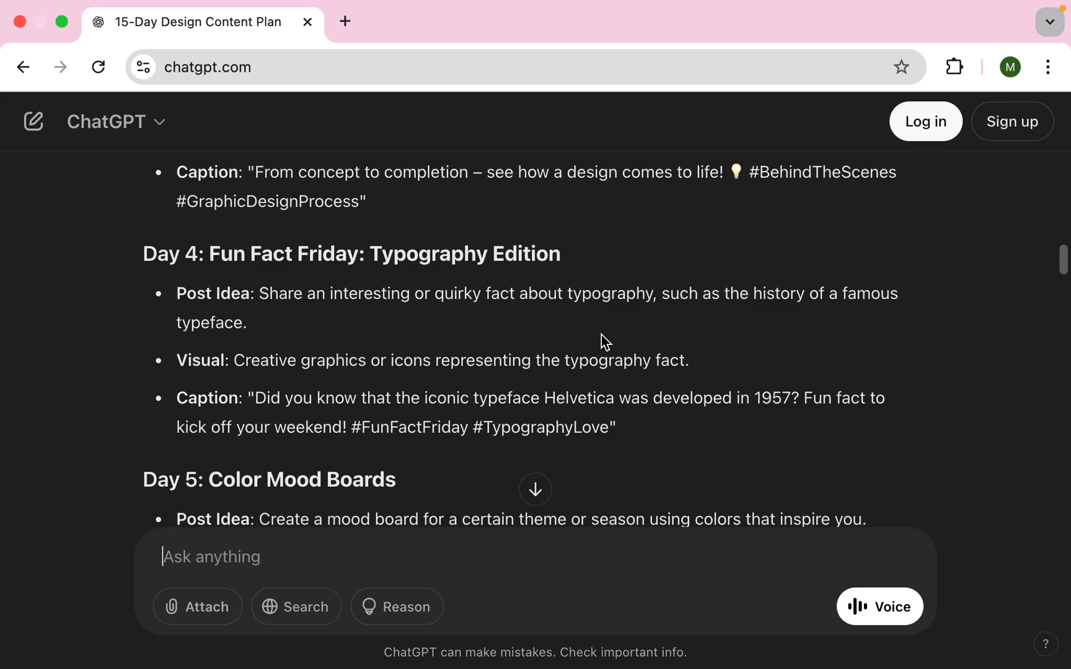
{"action": "scroll", "coordinate": [601, 335], "scroll_direction": "down", "scroll_amount": 2}
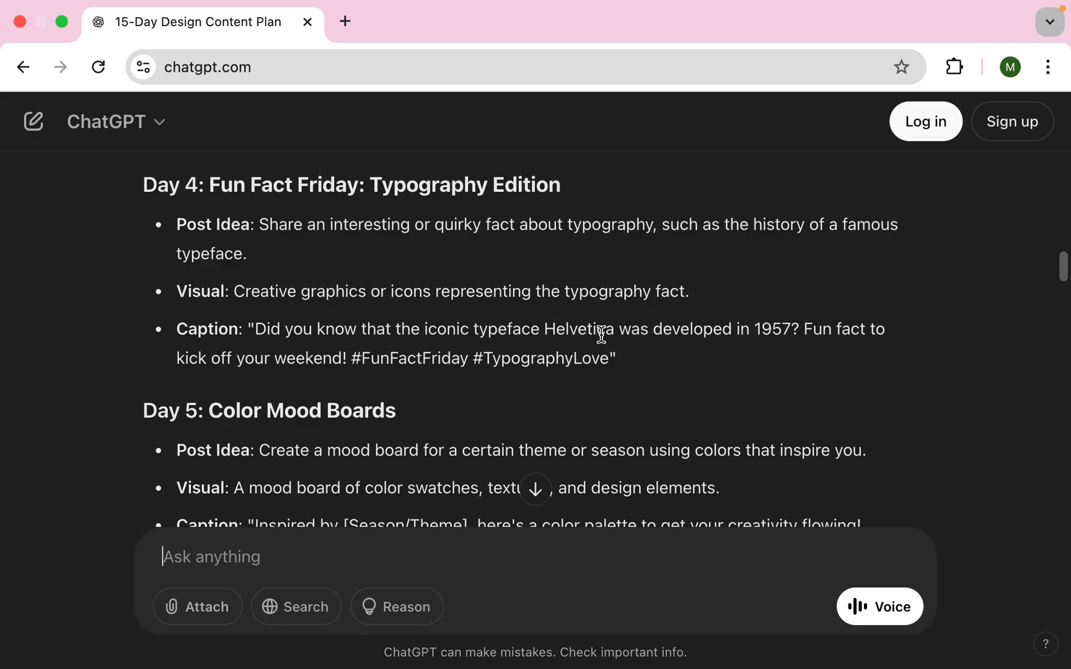
Step: Read through the Day 5 to Day 15 entries of the content plan
{"action": "scroll", "coordinate": [601, 335], "scroll_direction": "down", "scroll_amount": 6}
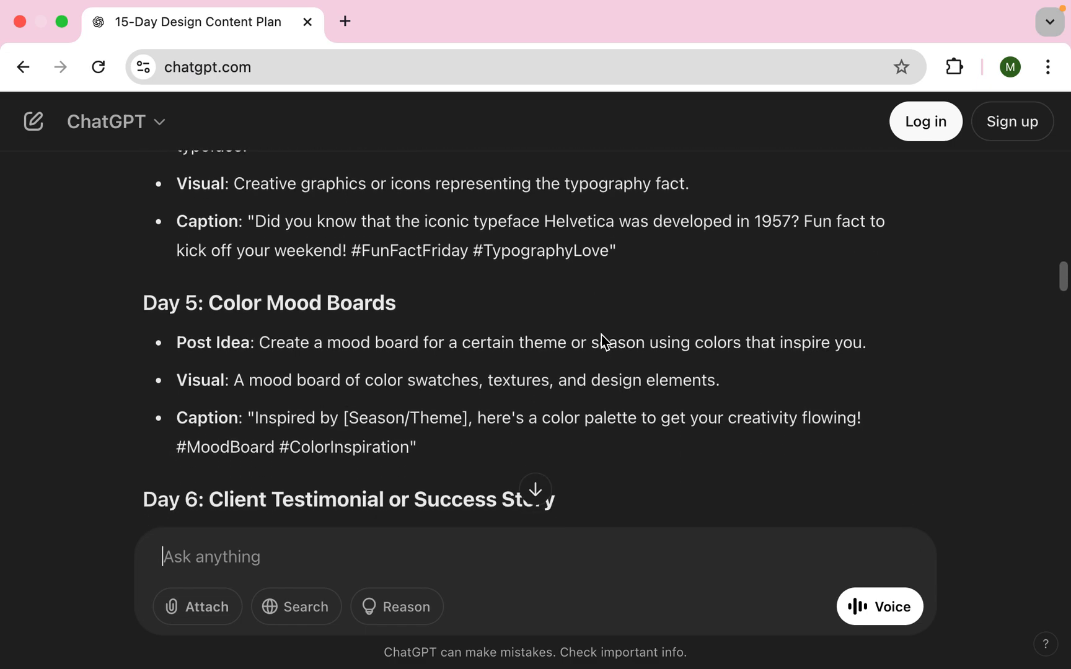
{"action": "scroll", "coordinate": [602, 335], "scroll_direction": "down", "scroll_amount": 10}
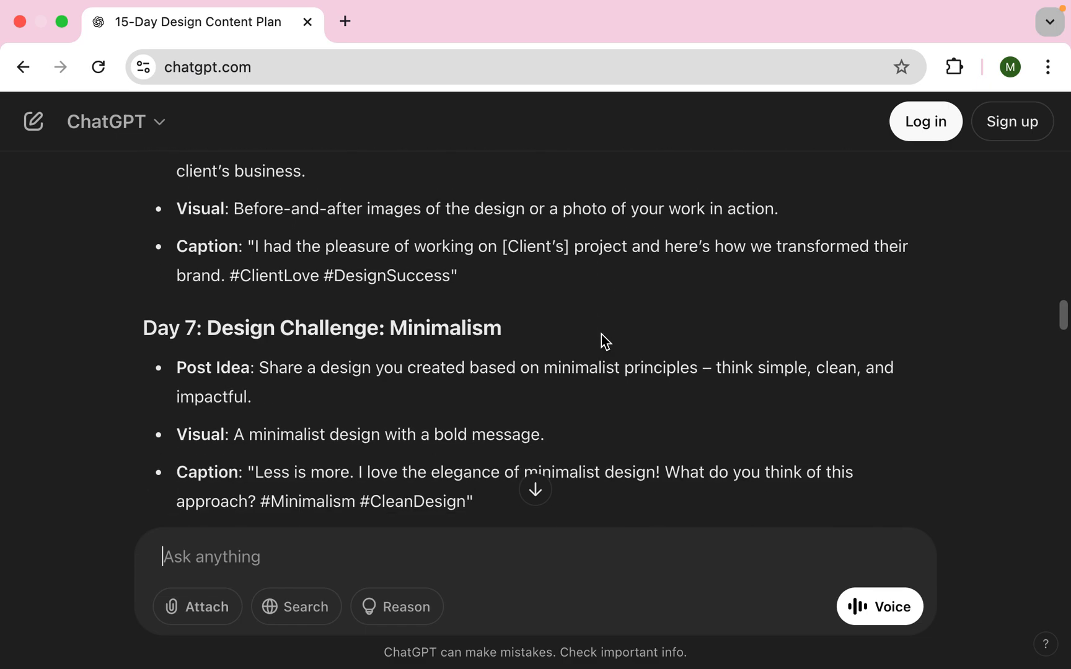
{"action": "scroll", "coordinate": [602, 334], "scroll_direction": "down", "scroll_amount": 7}
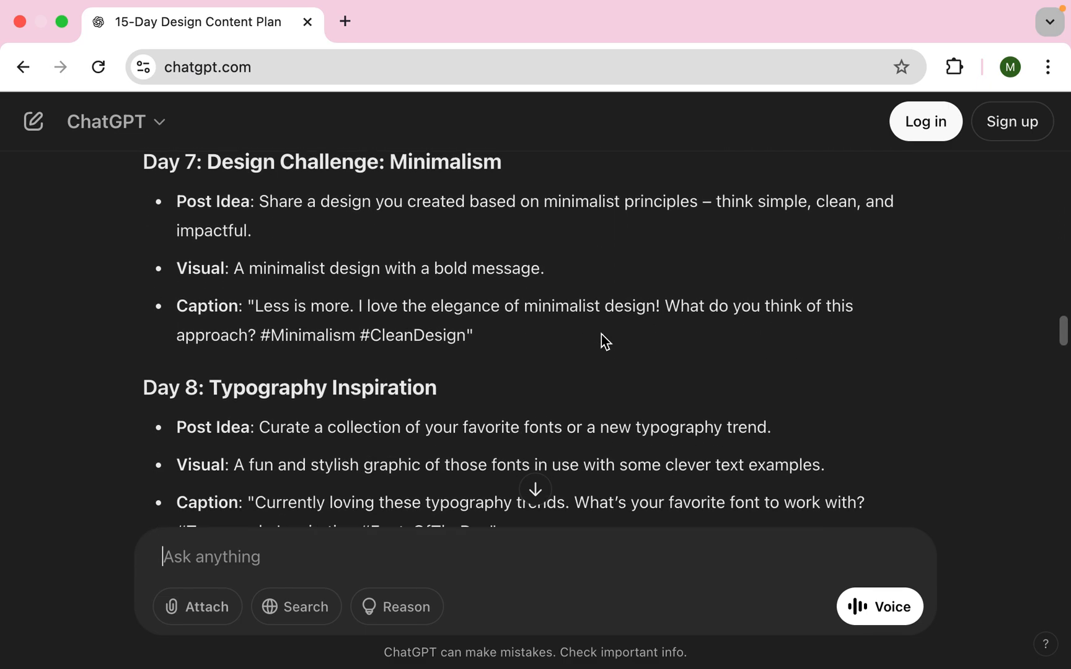
{"action": "scroll", "coordinate": [601, 334], "scroll_direction": "down", "scroll_amount": 5}
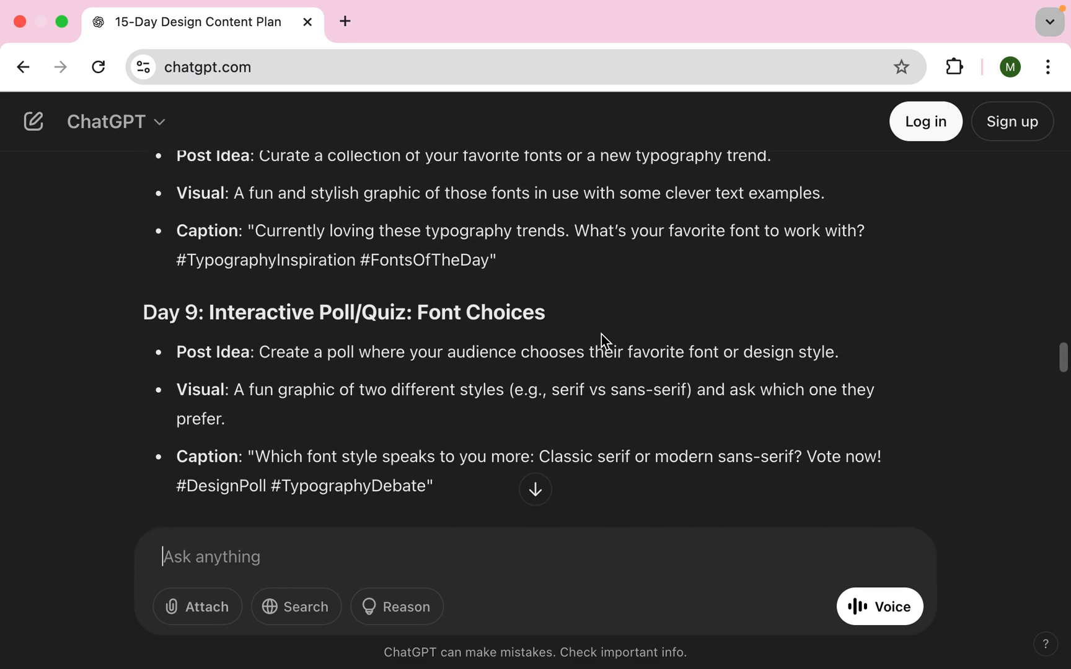
{"action": "scroll", "coordinate": [602, 334], "scroll_direction": "down", "scroll_amount": 2}
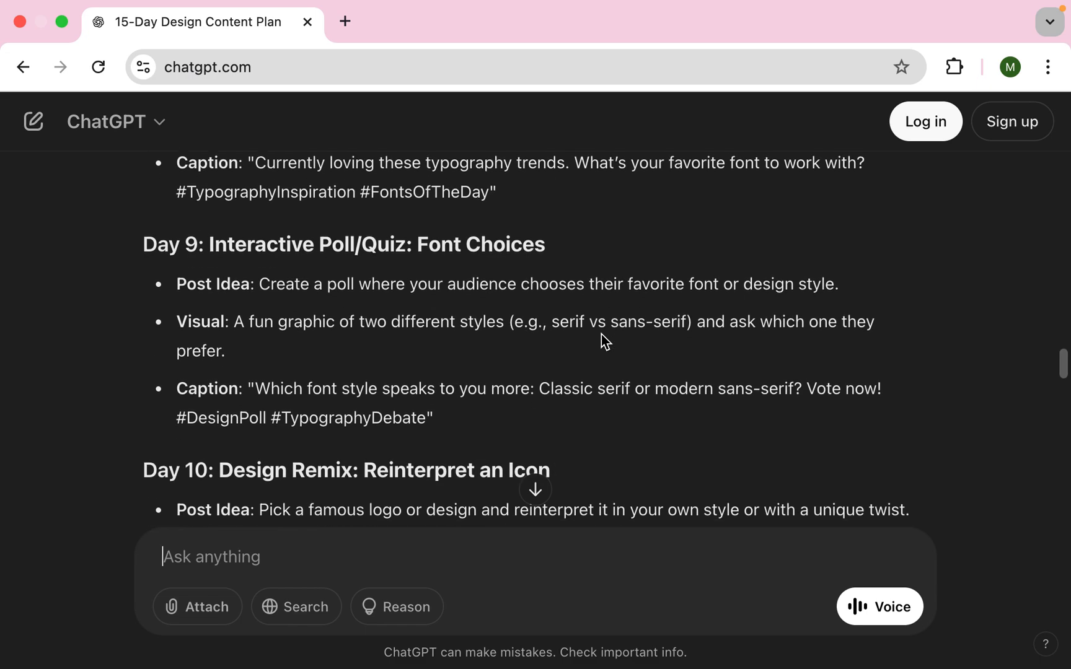
{"action": "scroll", "coordinate": [604, 340], "scroll_direction": "down", "scroll_amount": 13}
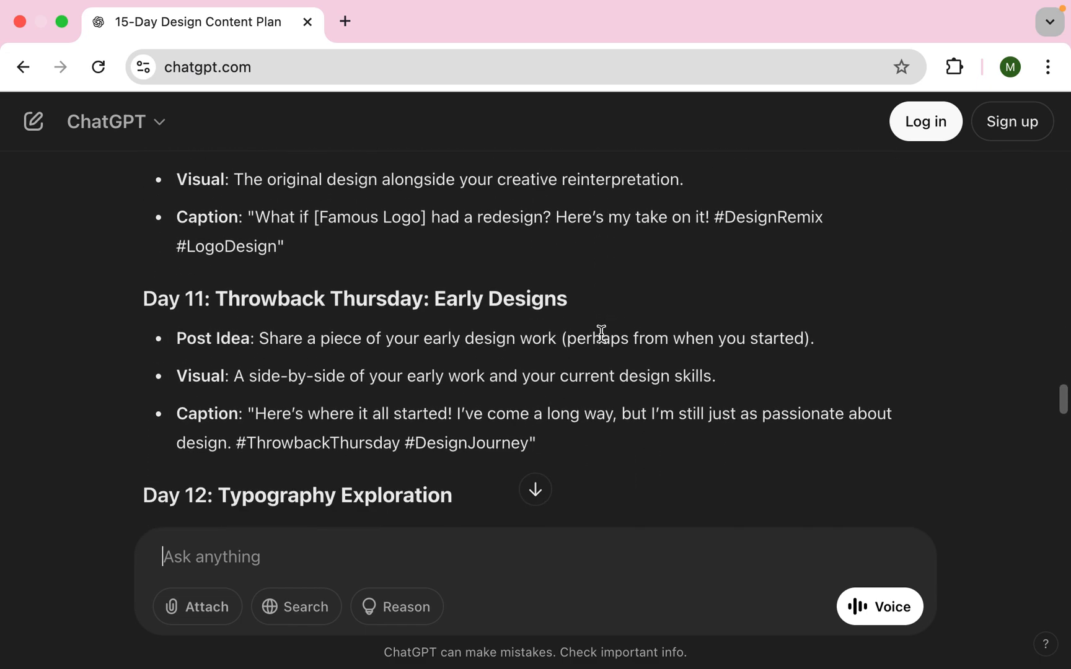
{"action": "scroll", "coordinate": [605, 340], "scroll_direction": "down", "scroll_amount": 9}
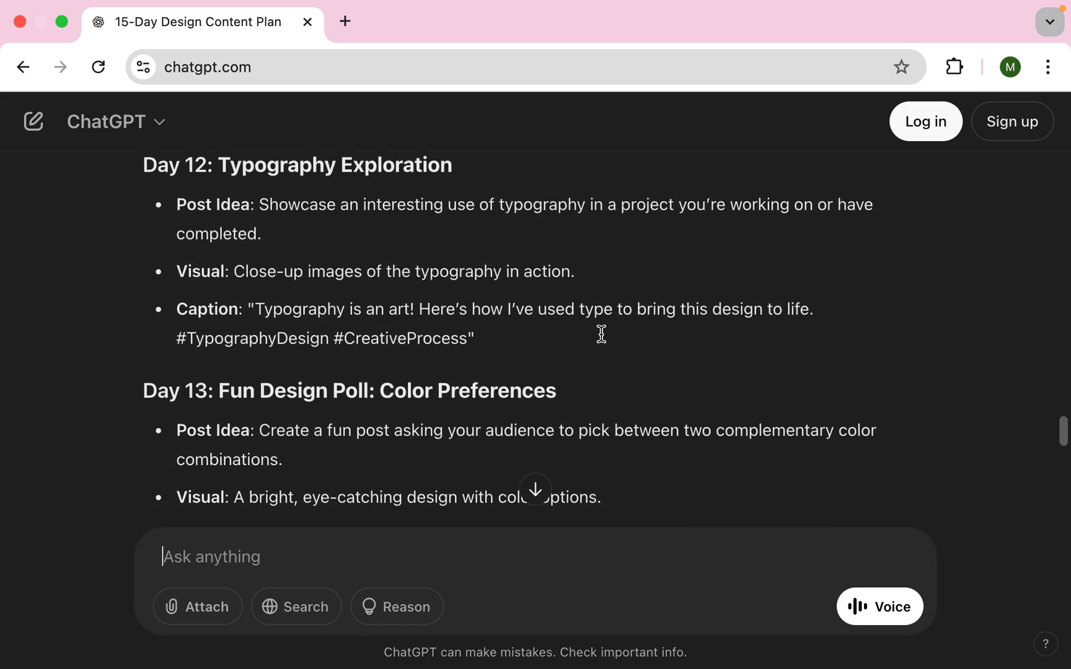
{"action": "scroll", "coordinate": [602, 337], "scroll_direction": "down", "scroll_amount": 17}
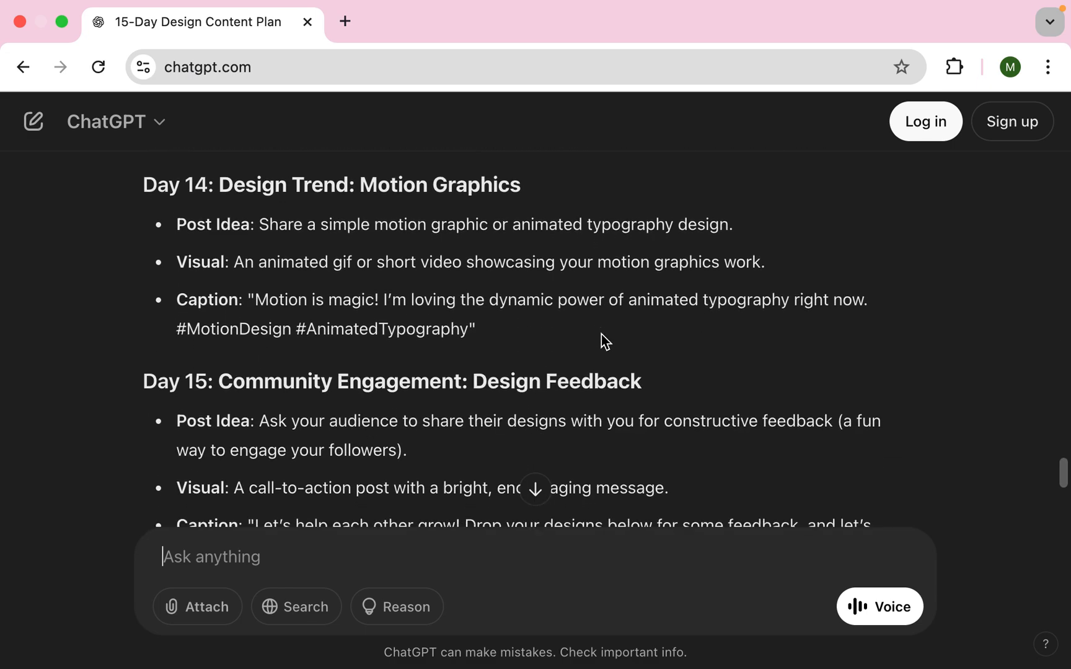
{"action": "scroll", "coordinate": [604, 339], "scroll_direction": "down", "scroll_amount": 3}
{"action": "scroll", "coordinate": [607, 340], "scroll_direction": "up", "scroll_amount": 1}
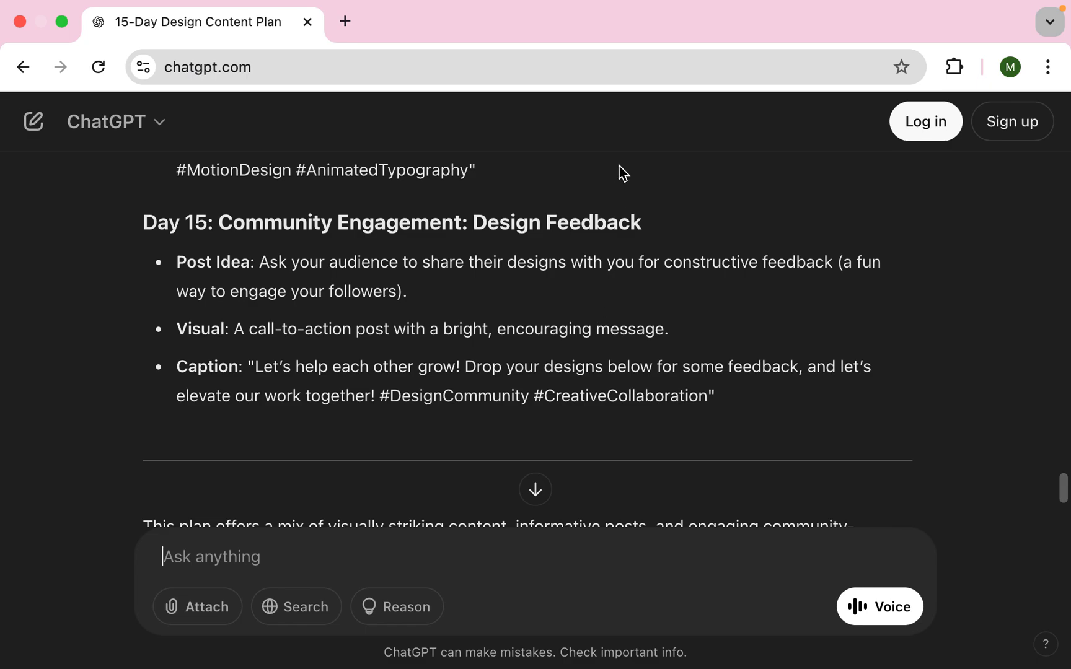
Step: Review the last days of the content plan again together with the closing summary and follow-up offer
{"action": "scroll", "coordinate": [645, 302], "scroll_direction": "up", "scroll_amount": 2}
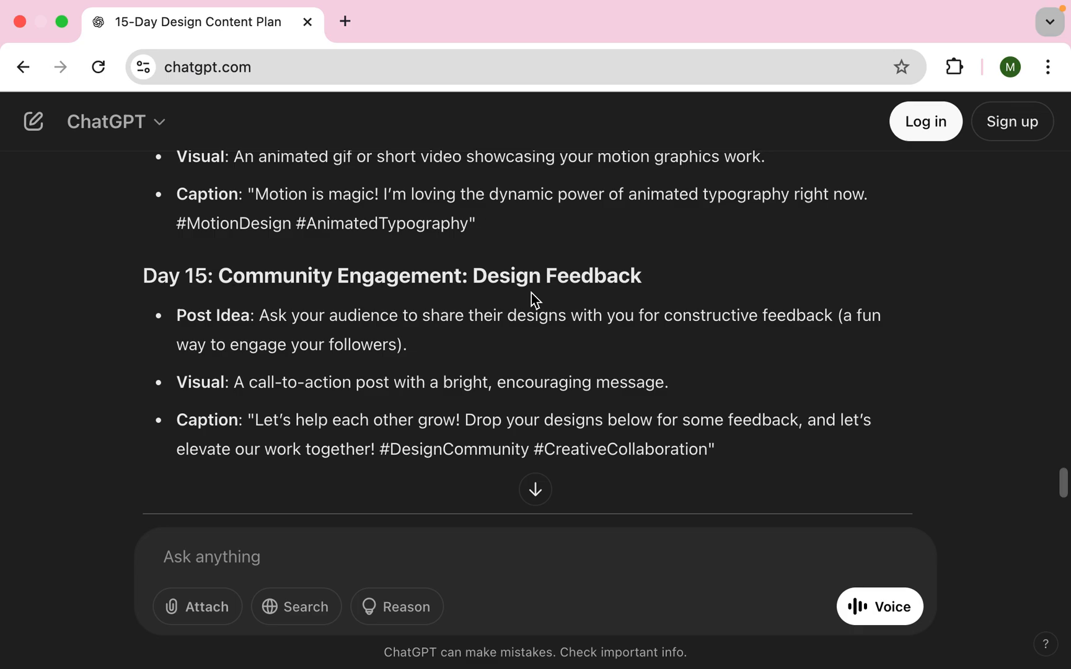
{"action": "scroll", "coordinate": [531, 293], "scroll_direction": "down", "scroll_amount": 4}
{"action": "scroll", "coordinate": [531, 293], "scroll_direction": "up", "scroll_amount": 15}
{"action": "scroll", "coordinate": [531, 293], "scroll_direction": "up", "scroll_amount": 15}
{"action": "scroll", "coordinate": [531, 292], "scroll_direction": "down", "scroll_amount": 15}
{"action": "scroll", "coordinate": [531, 293], "scroll_direction": "down", "scroll_amount": 15}
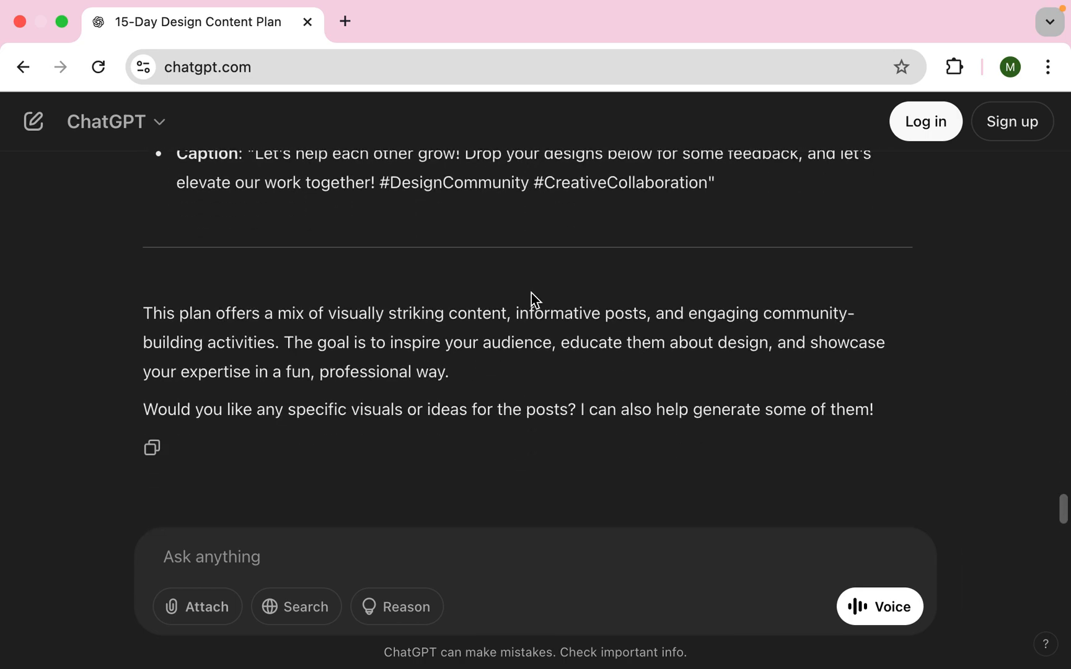
{"action": "scroll", "coordinate": [535, 300], "scroll_direction": "up", "scroll_amount": 2}
{"action": "scroll", "coordinate": [533, 297], "scroll_direction": "up", "scroll_amount": 5}
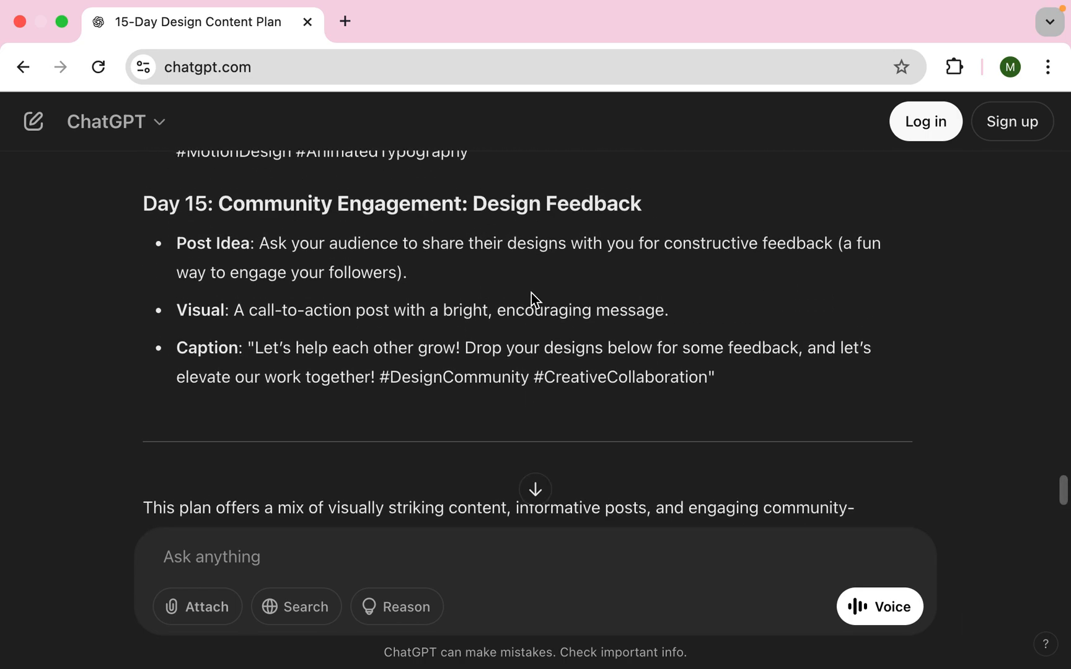